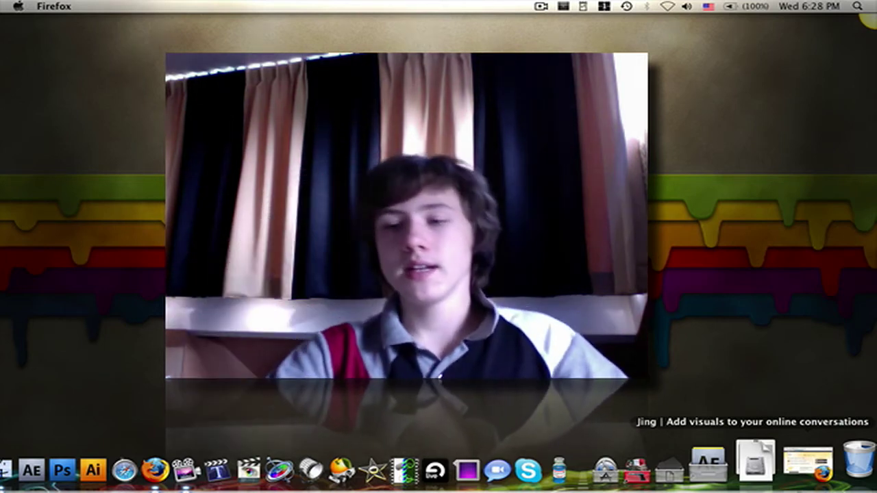
Step: Restore the minimized Firefox window showing the Jing home page from the Dock
{"action": "left_click", "coordinate": [798, 466]}
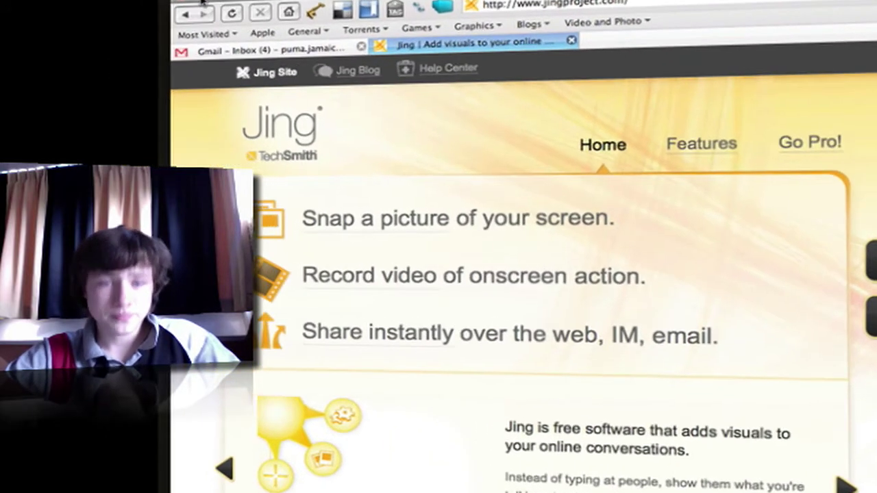
Step: Download Jing for Mac OS X, cancel opening jing.dmg, and minimize Firefox
{"action": "scroll", "coordinate": [655, 204], "scroll_direction": "down", "scroll_amount": 1}
{"action": "scroll", "coordinate": [655, 203], "scroll_direction": "down", "scroll_amount": 3}
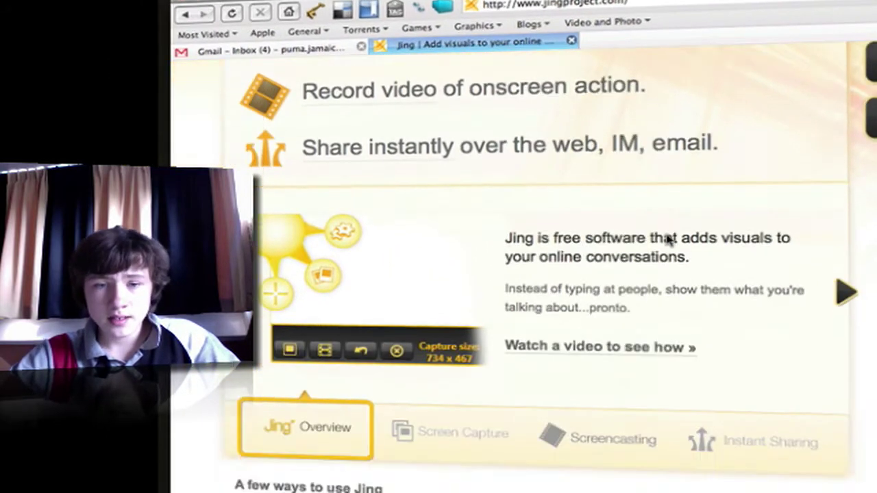
{"action": "scroll", "coordinate": [667, 237], "scroll_direction": "down", "scroll_amount": 3}
{"action": "scroll", "coordinate": [665, 241], "scroll_direction": "up", "scroll_amount": 3}
{"action": "scroll", "coordinate": [665, 241], "scroll_direction": "up", "scroll_amount": 3}
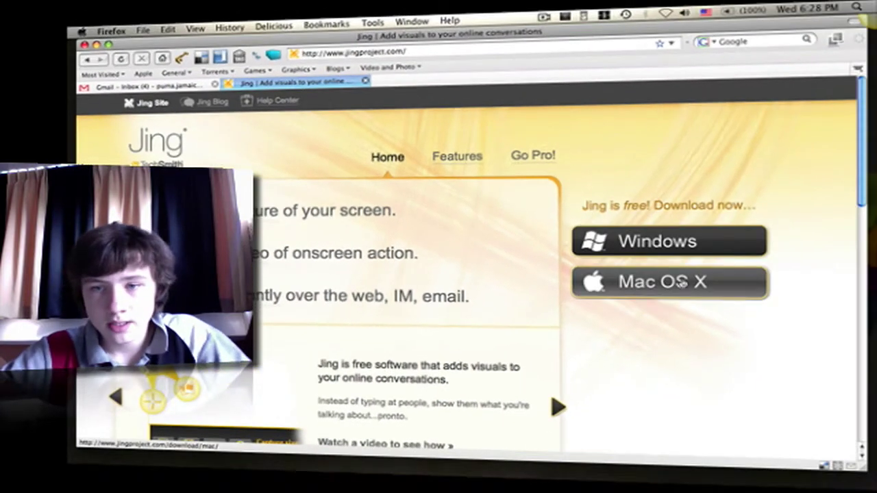
{"action": "left_click", "coordinate": [684, 286]}
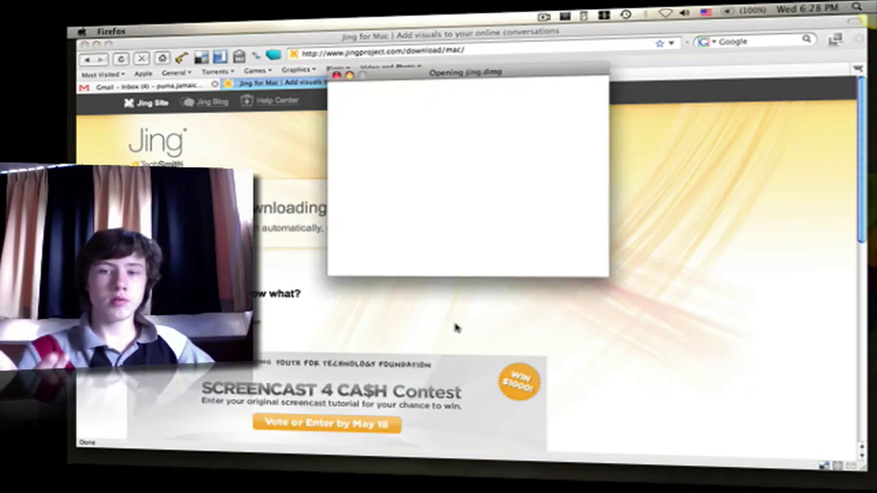
{"action": "left_click", "coordinate": [518, 250]}
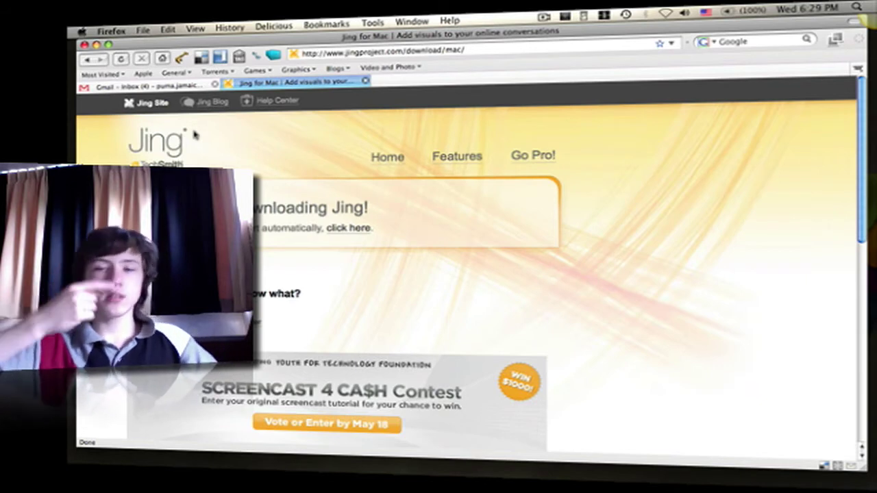
{"action": "left_click", "coordinate": [96, 45]}
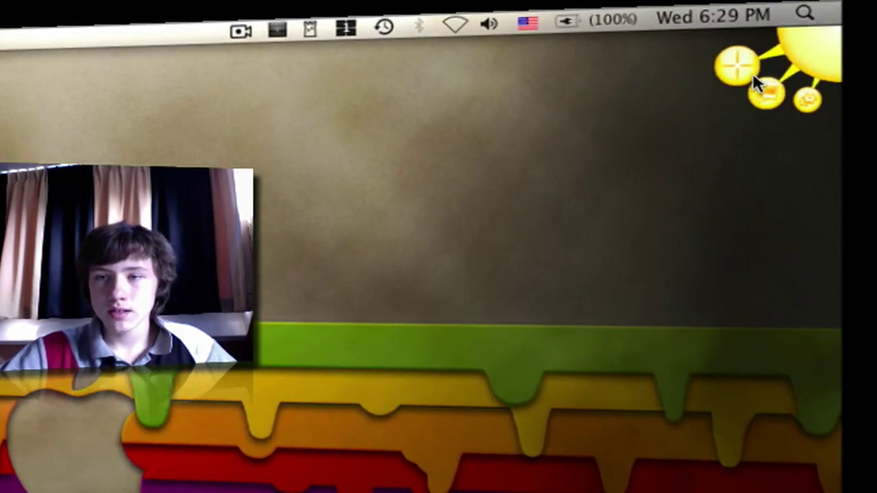
Step: Quit Jing from its sun menu and relaunch it by searching 'jing' in Spotlight
{"action": "left_click", "coordinate": [806, 103]}
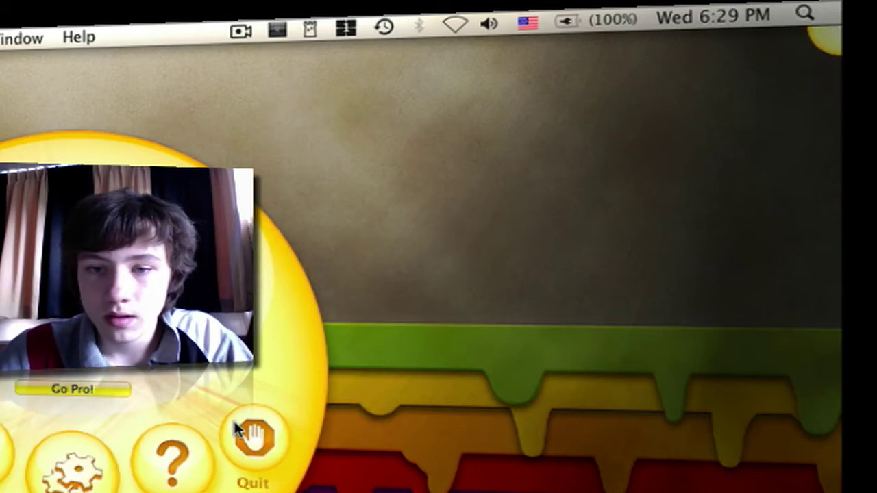
{"action": "left_click", "coordinate": [234, 419]}
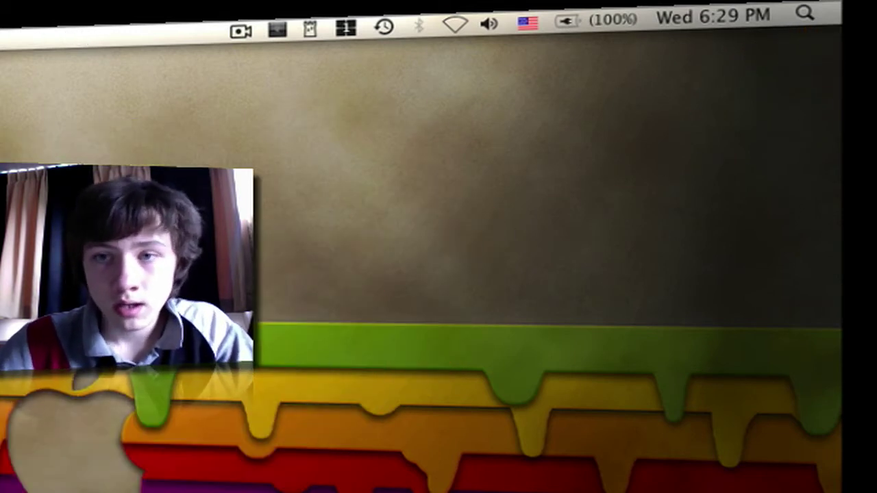
{"action": "key", "text": "super+space"}
{"action": "type", "text": "ji"}
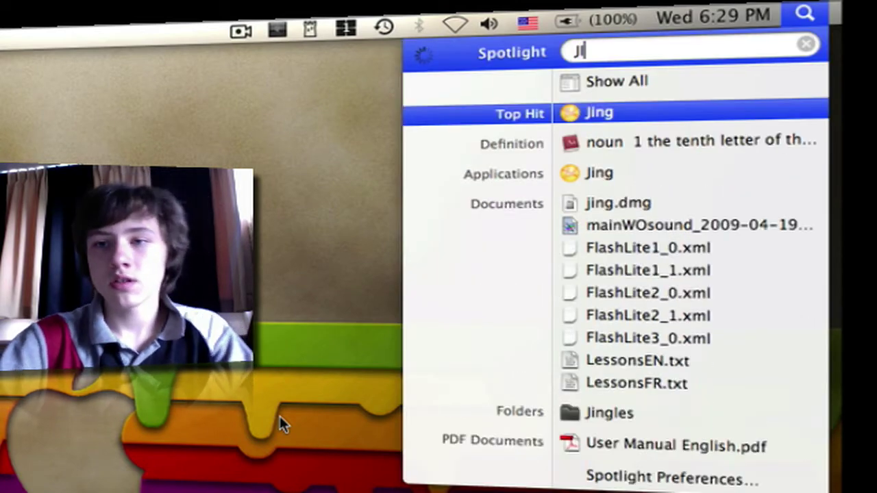
{"action": "type", "text": "ng"}
{"action": "key", "text": "Return"}
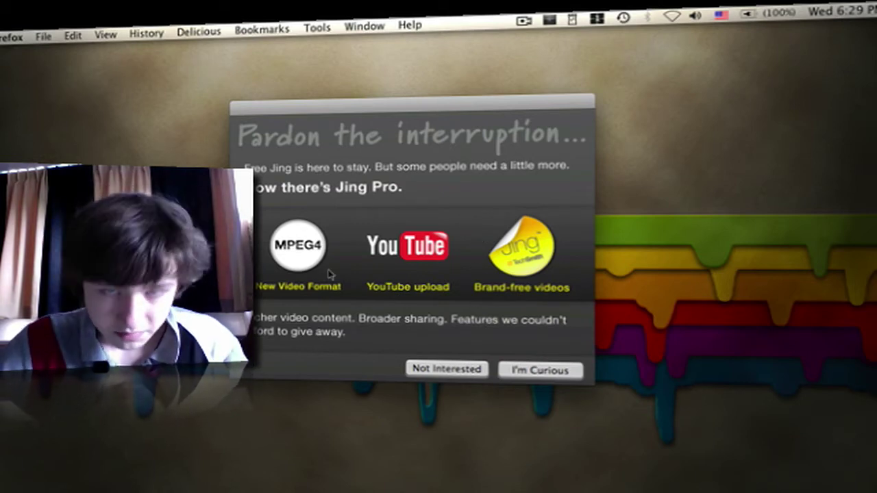
Step: Reposition the 'Pardon the interruption' Jing Pro dialog, then dismiss it with Not Interested
{"action": "left_click_drag", "start_coordinate": [374, 107], "coordinate": [396, 146]}
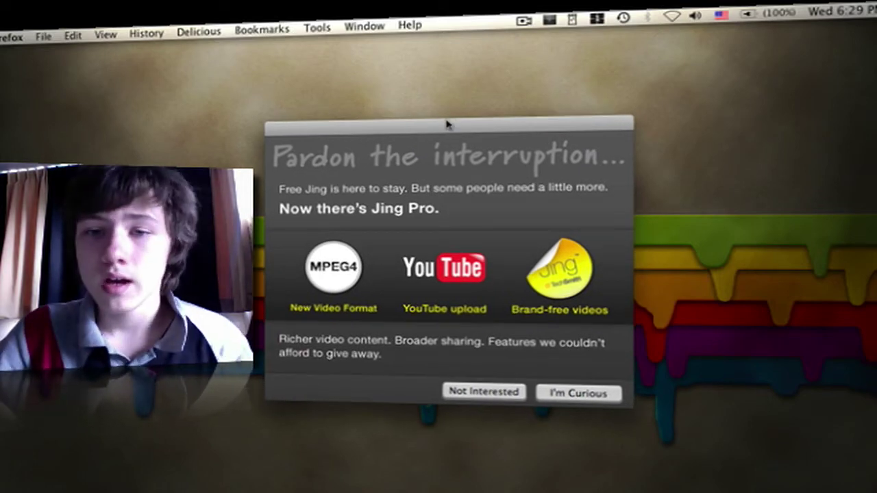
{"action": "left_click_drag", "start_coordinate": [446, 123], "coordinate": [365, 142]}
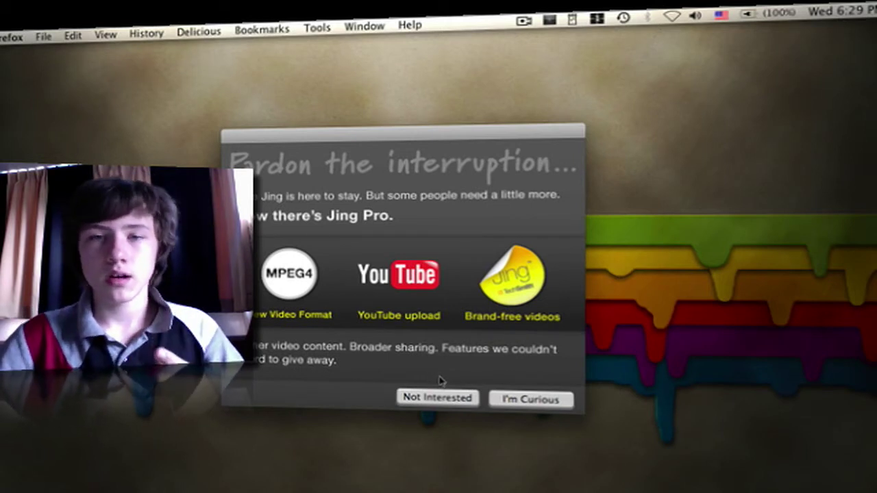
{"action": "left_click", "coordinate": [442, 398]}
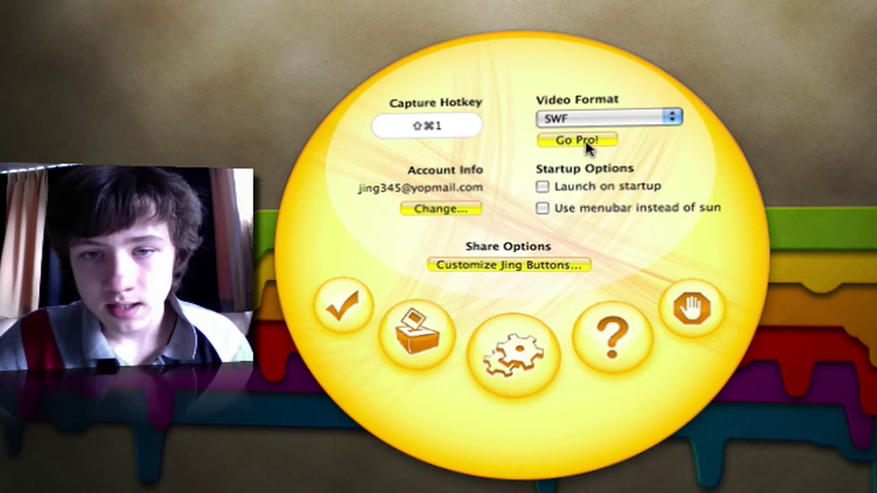
Step: Enable 'Use menubar instead of sun', check its menubar menu, then disable the option again
{"action": "left_click", "coordinate": [561, 209]}
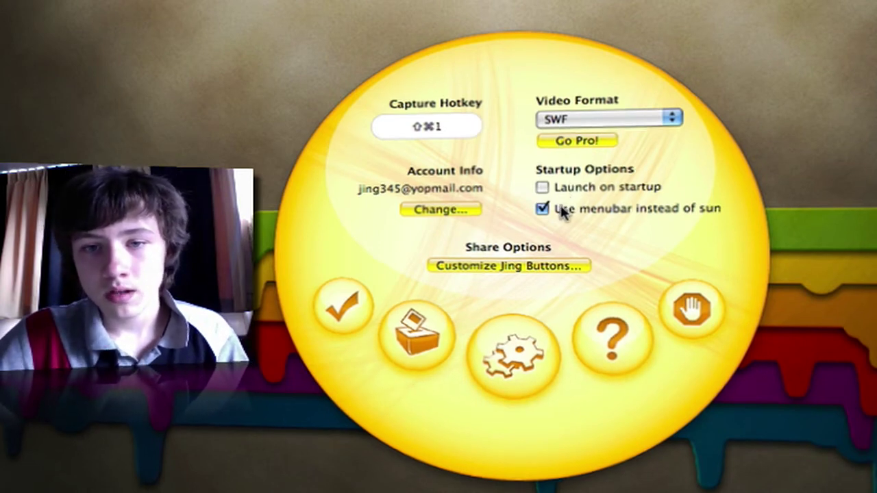
{"action": "left_click", "coordinate": [627, 79]}
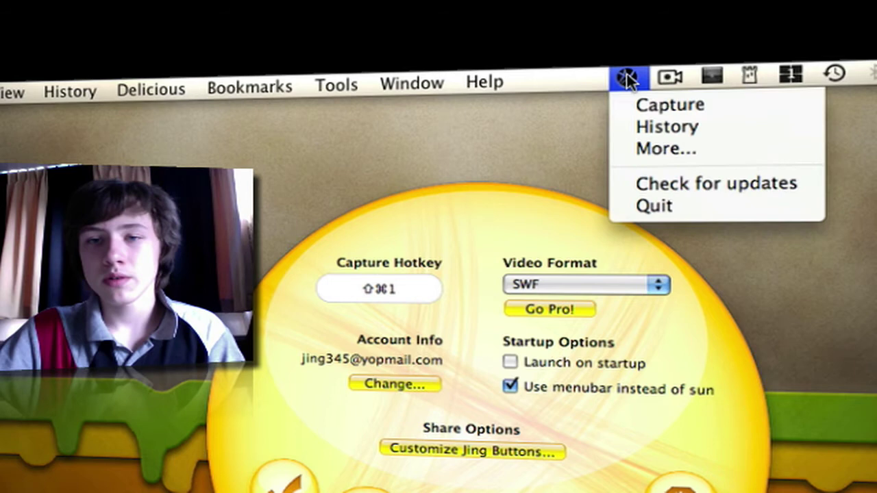
{"action": "left_click", "coordinate": [548, 268]}
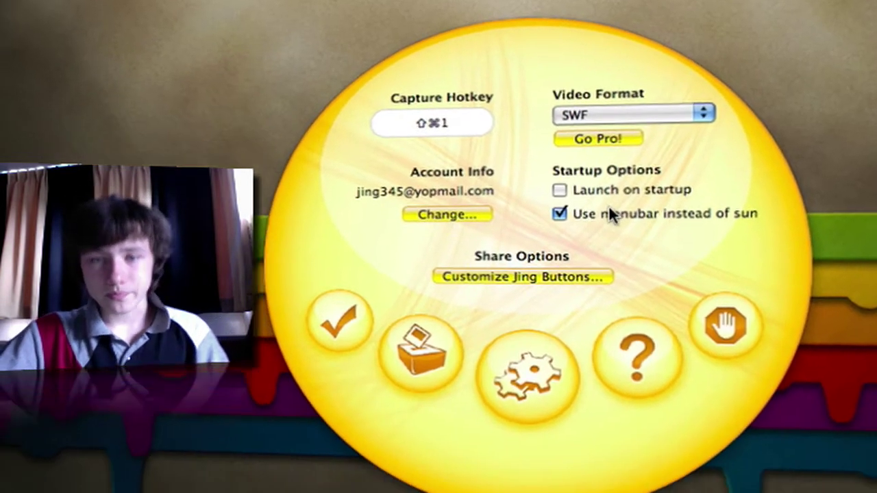
{"action": "left_click", "coordinate": [593, 197]}
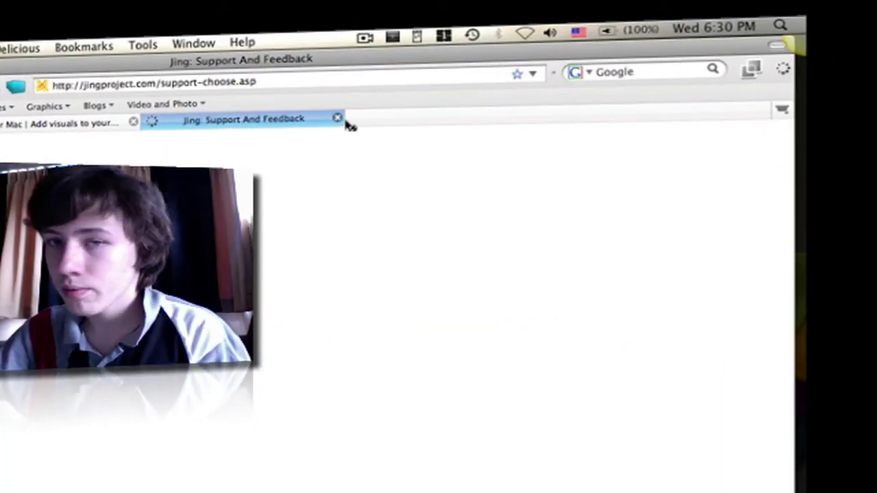
Step: Close the 'Jing: Support And Feedback' tab in Firefox
{"action": "left_click", "coordinate": [338, 118]}
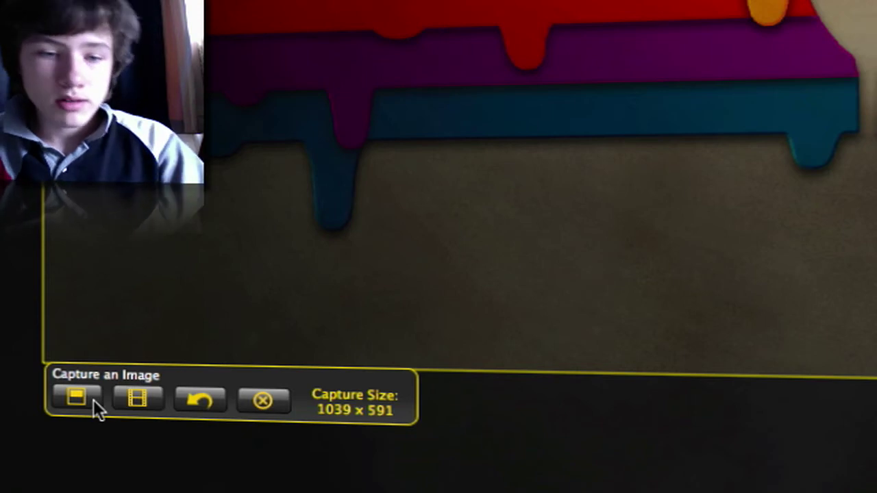
Step: Record a roughly ten-second video of the area with the microphone on, pausing once, then stop
{"action": "left_click", "coordinate": [133, 398]}
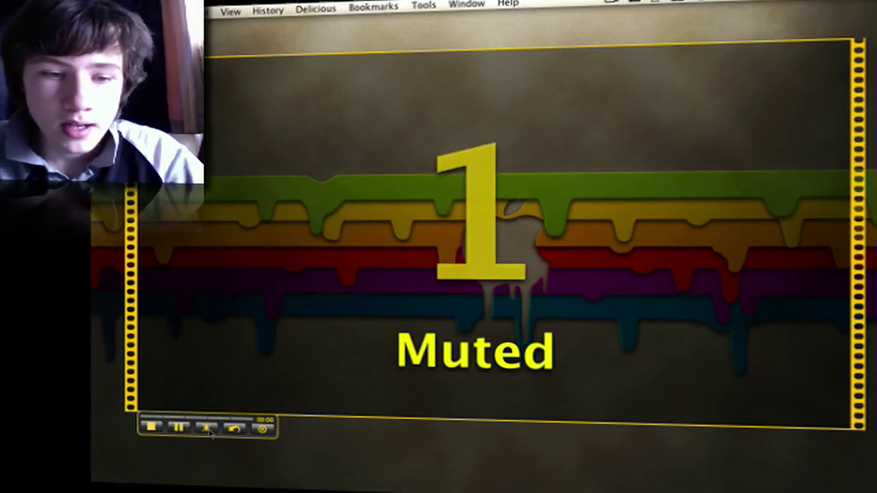
{"action": "left_click", "coordinate": [205, 427]}
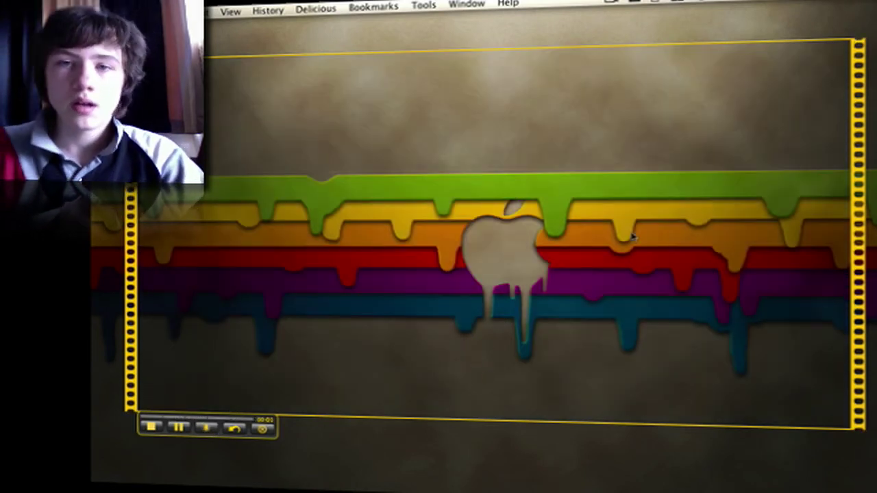
{"action": "left_click", "coordinate": [239, 101]}
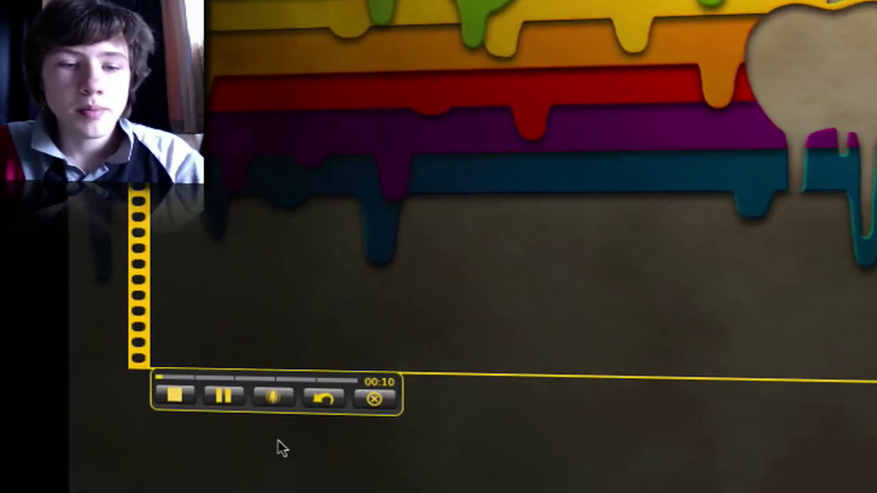
{"action": "left_click", "coordinate": [227, 403]}
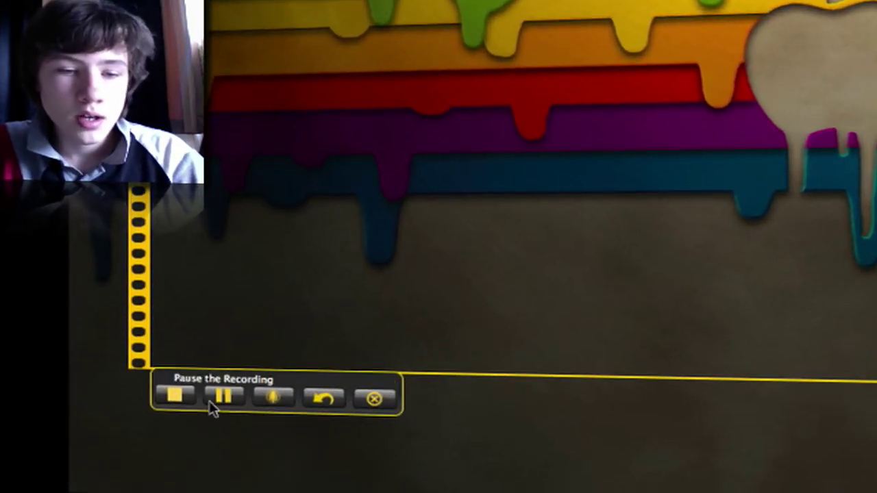
{"action": "left_click", "coordinate": [186, 395]}
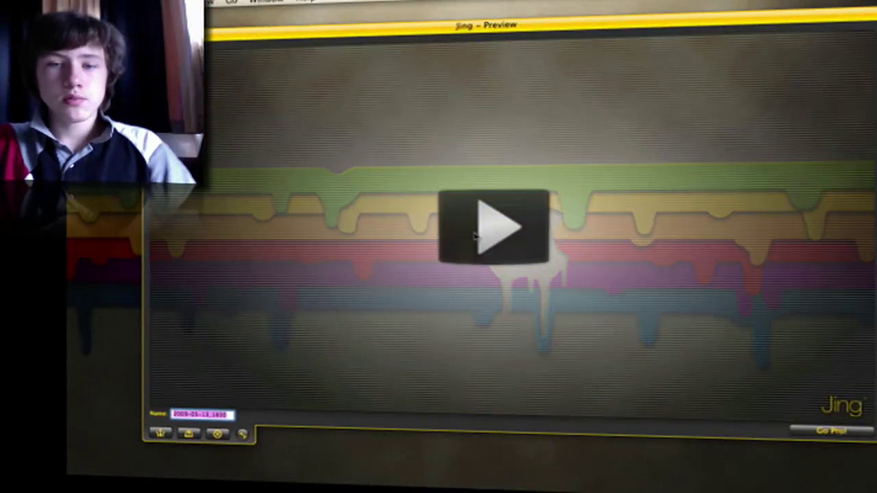
Step: Play the recorded clip in Jing Preview, then cancel without saving it
{"action": "left_click", "coordinate": [493, 243]}
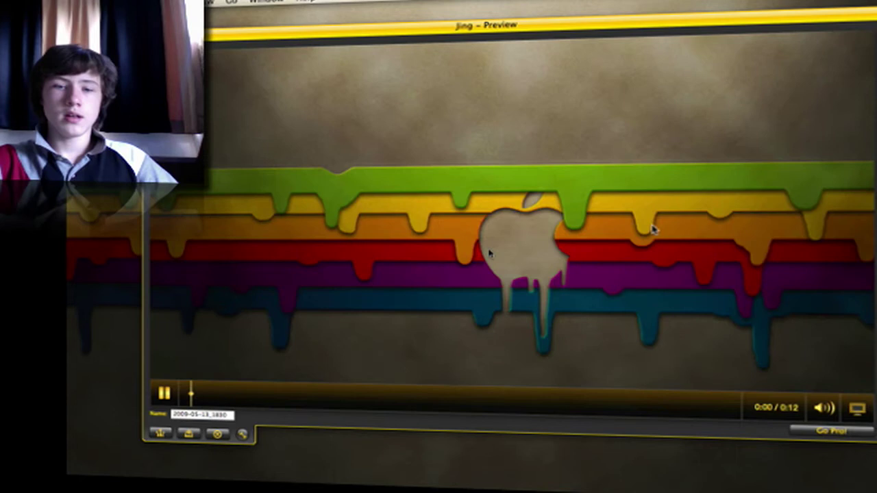
{"action": "left_click", "coordinate": [216, 436]}
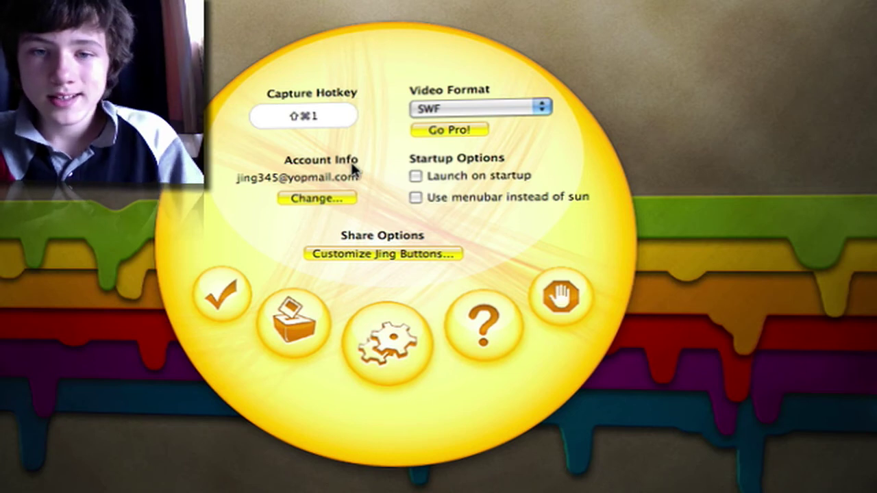
Step: Open Customize Jing Buttons from the preferences and move its window to the left
{"action": "left_click", "coordinate": [389, 257]}
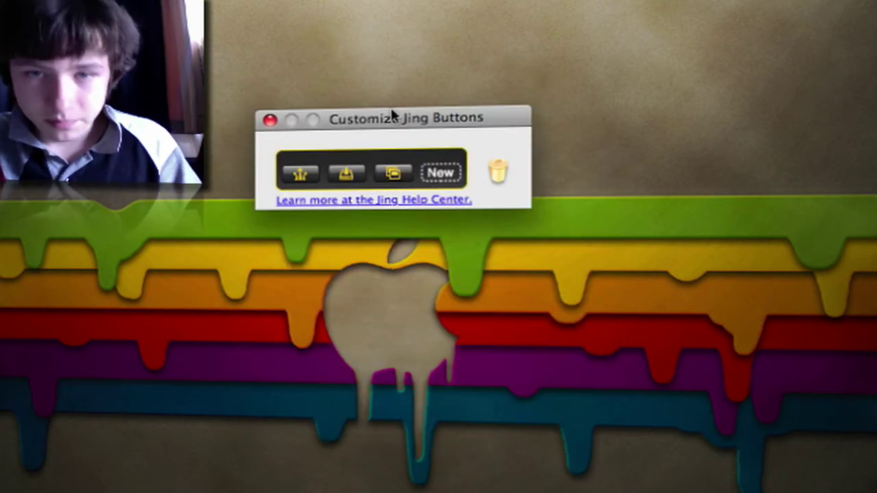
{"action": "left_click_drag", "start_coordinate": [394, 116], "coordinate": [291, 123]}
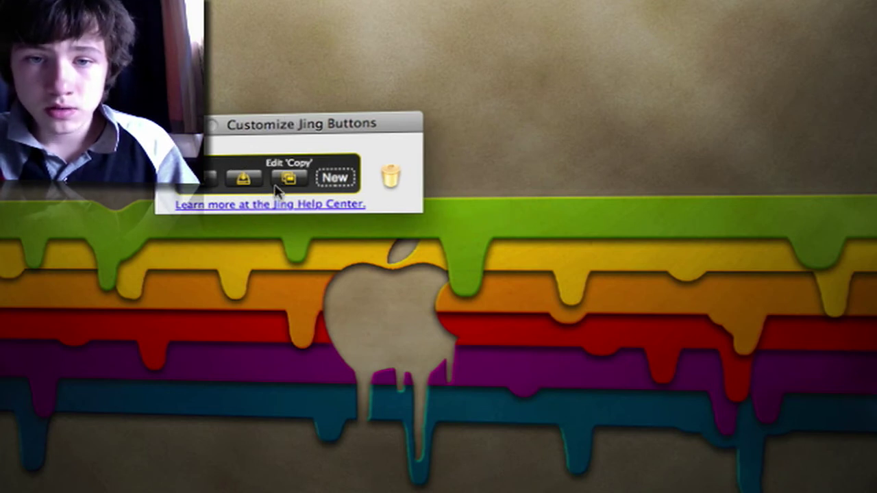